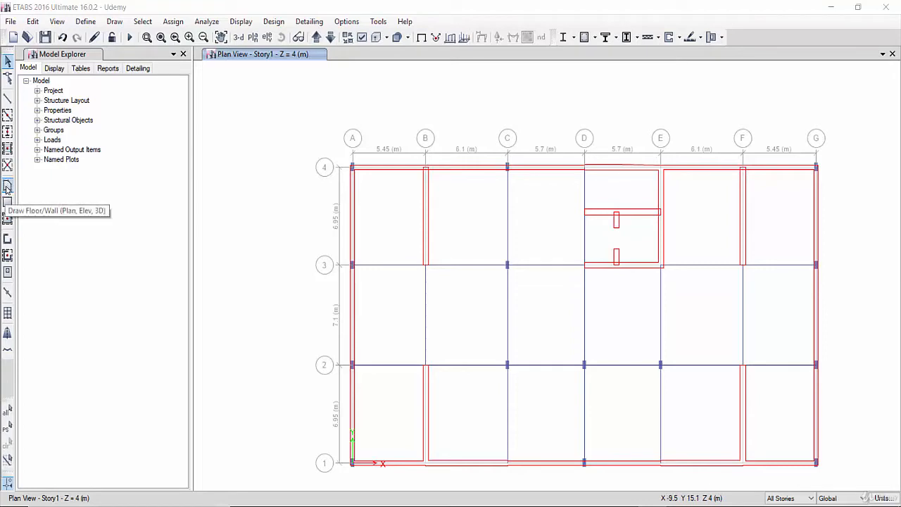
Step: Start a straight-edged floor outline with property Waffle slab type 1, placing its first corners at grid points A-4 and A-1
left_click(7, 186)
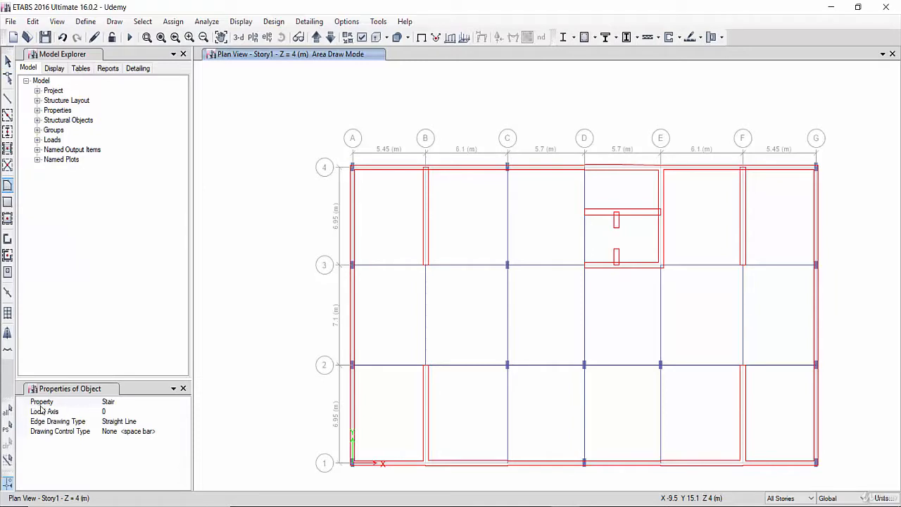
left_click(134, 402)
left_click(185, 402)
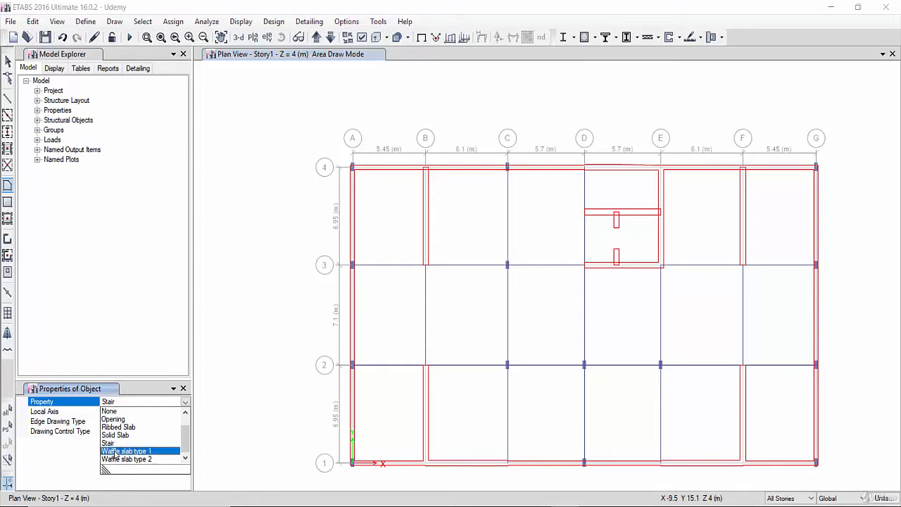
left_click(113, 452)
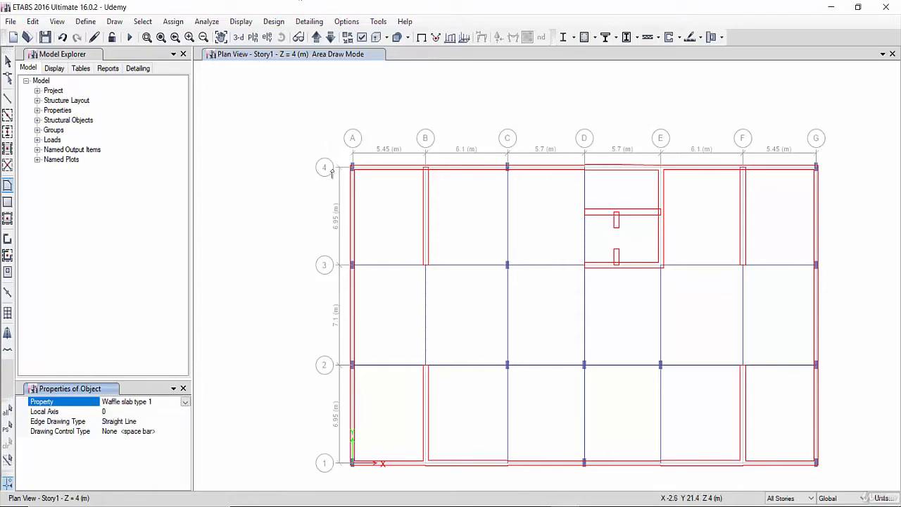
scroll(355, 171, "up", 3)
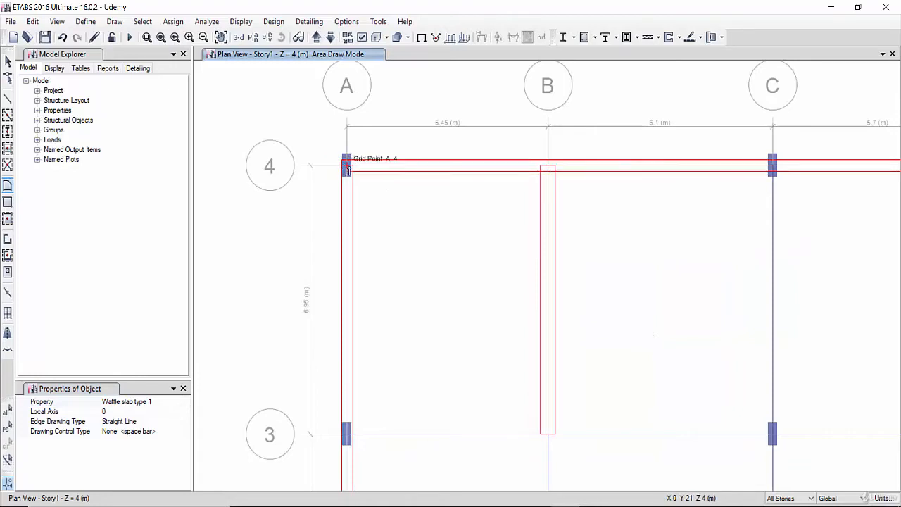
scroll(347, 169, "up", 3)
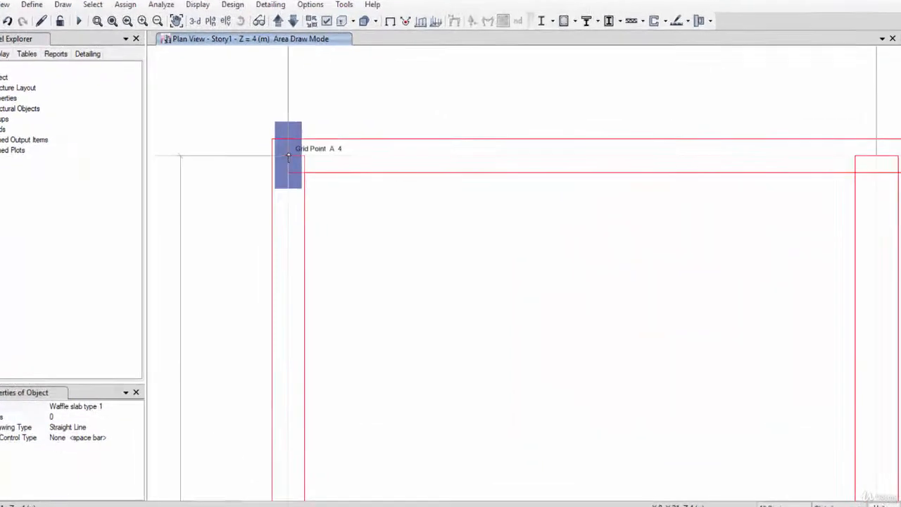
left_click(288, 157)
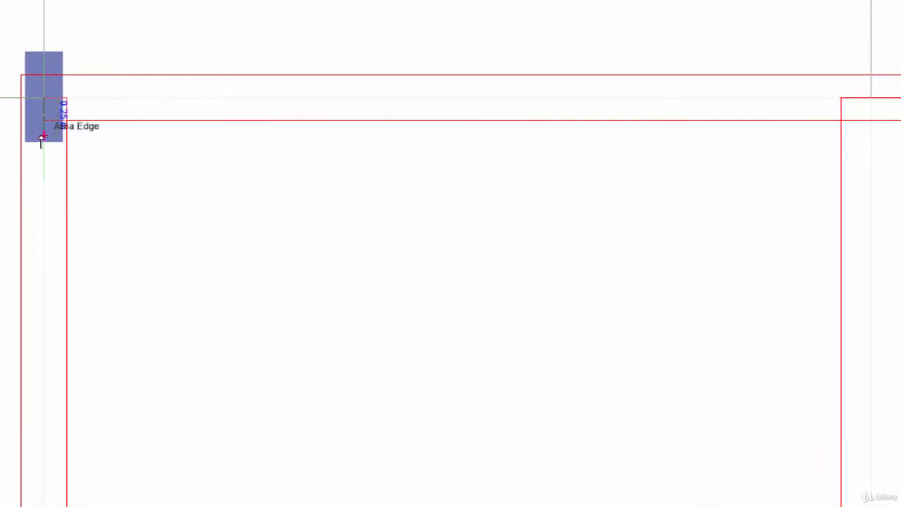
left_click(44, 98)
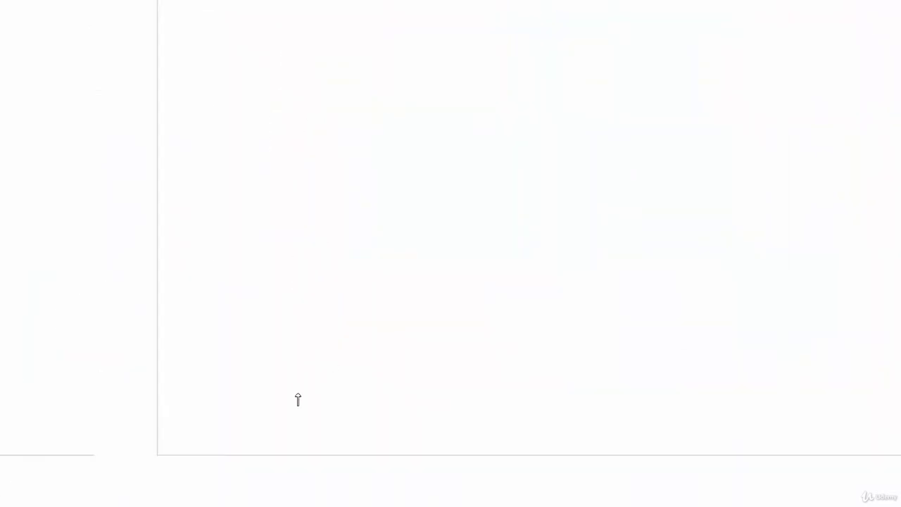
left_click(157, 459)
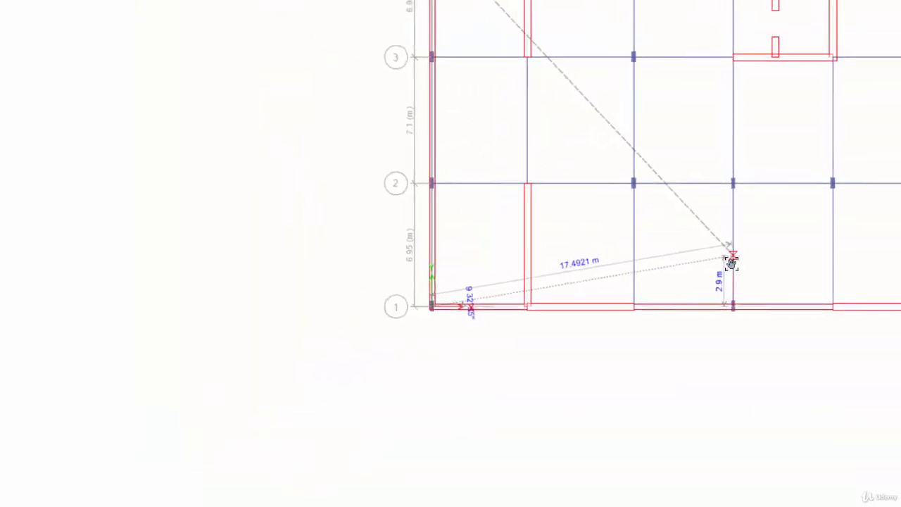
Step: Continue the slab outline with corners at grid points G-1 and G-4
scroll(664, 336, "up", 3)
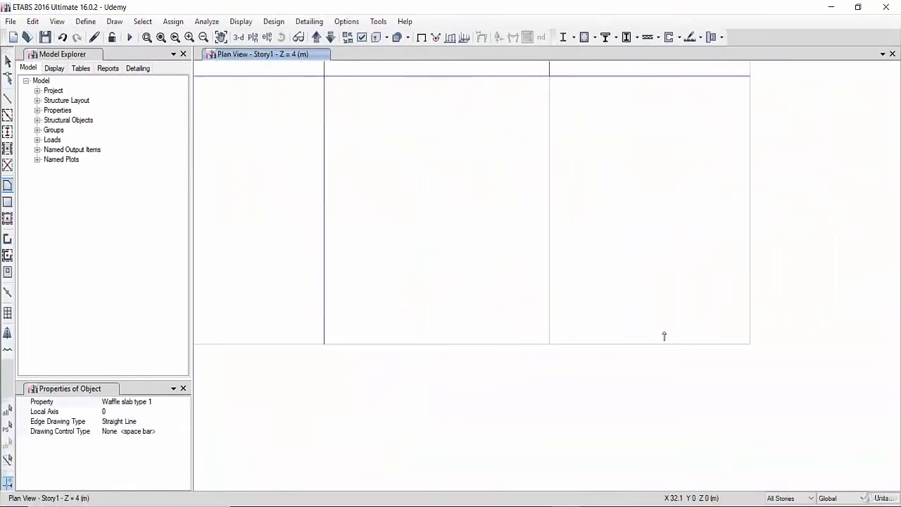
scroll(768, 350, "up", 2)
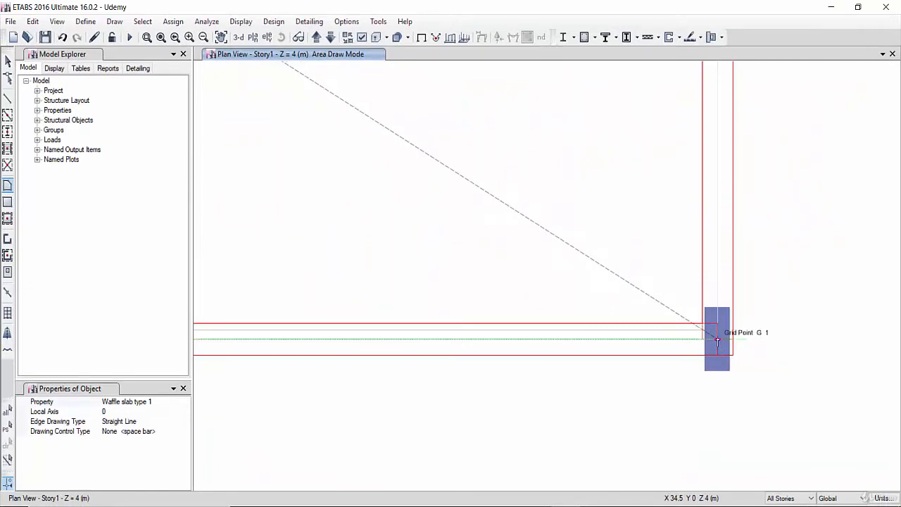
left_click(717, 340)
scroll(810, 151, "down", 3)
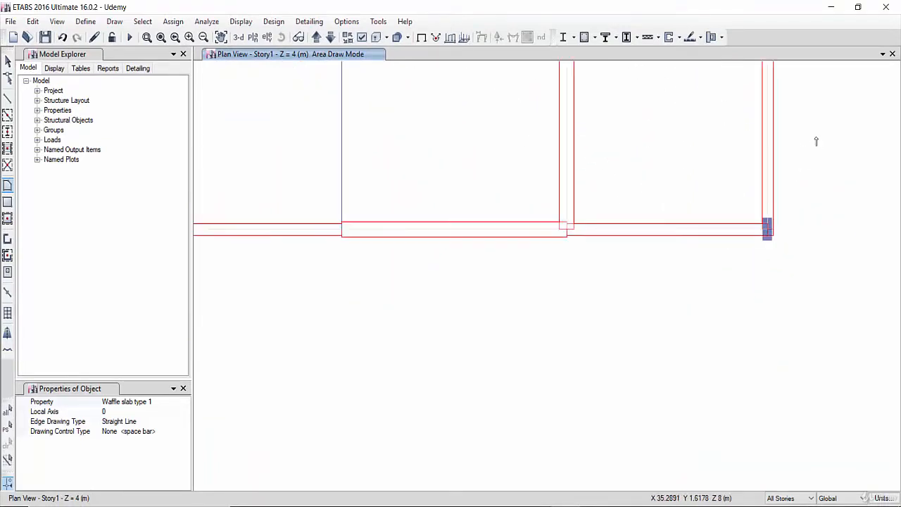
middle_click_drag(816, 141, 758, 388)
scroll(728, 239, "down", 3)
middle_click_drag(770, 167, 722, 361)
scroll(681, 228, "up", 4)
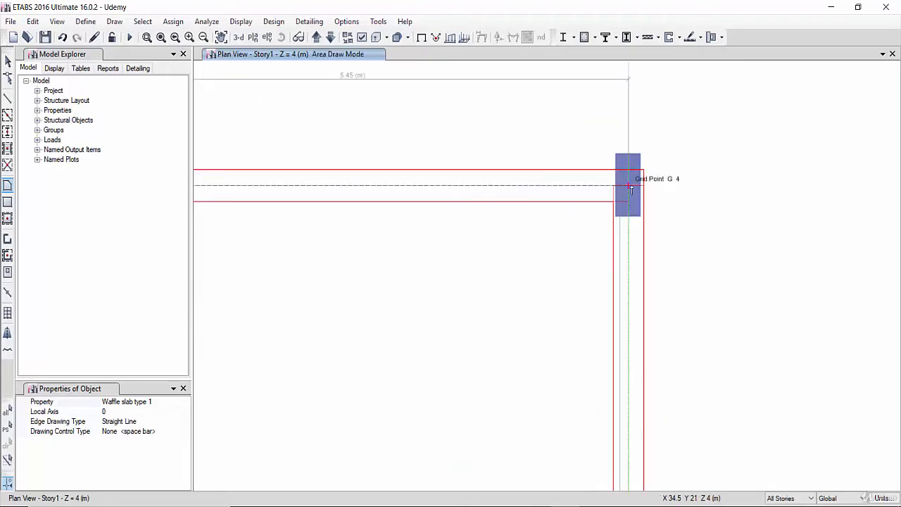
key("Escape")
Step: Continue the slab outline along the wall core with corners at grid points E-4 and E-3
scroll(474, 159, "down", 2)
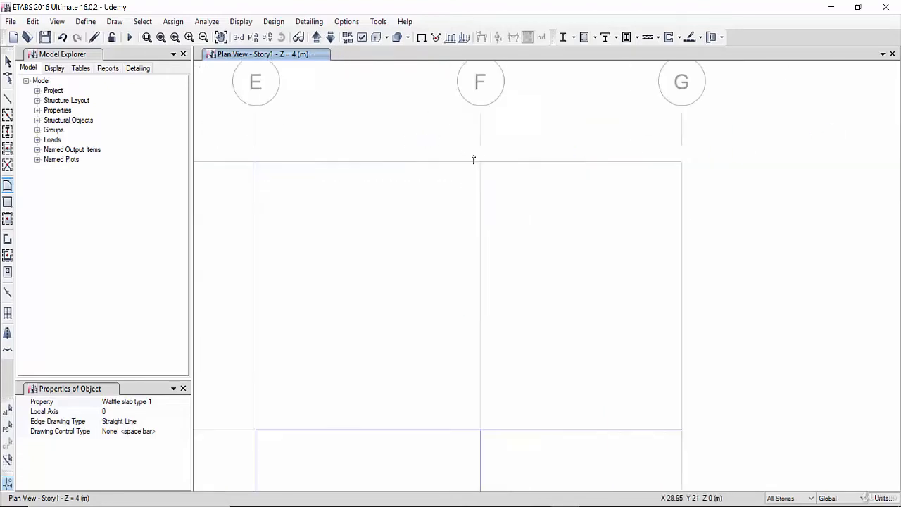
scroll(501, 167, "down", 2)
left_click(501, 166)
scroll(422, 151, "up", 4)
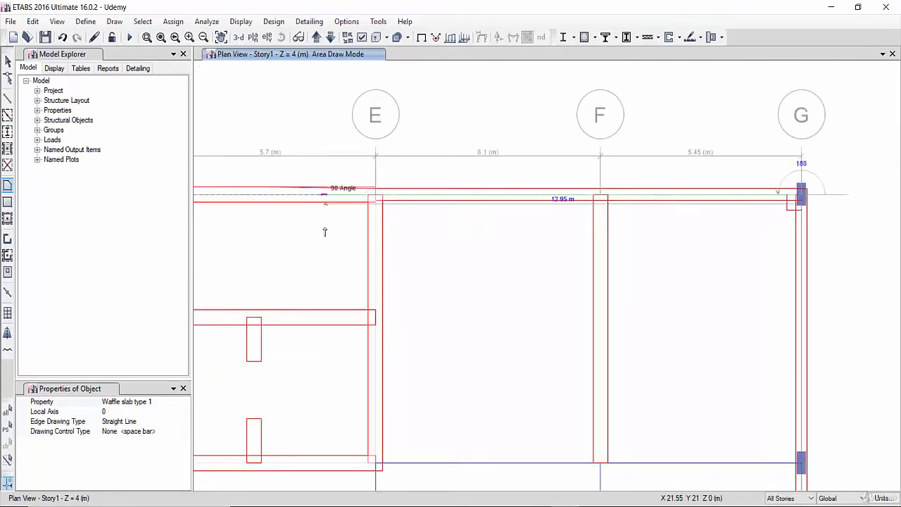
middle_click_drag(351, 230, 502, 254)
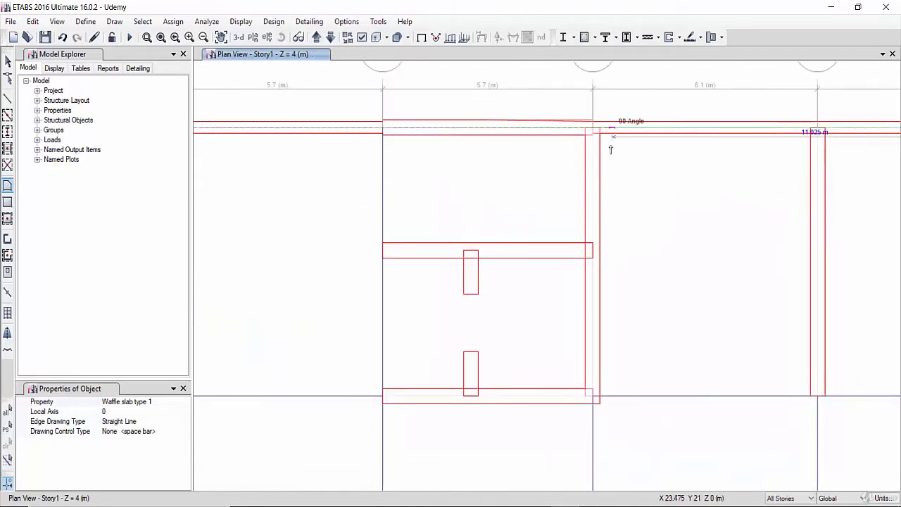
left_click(593, 129)
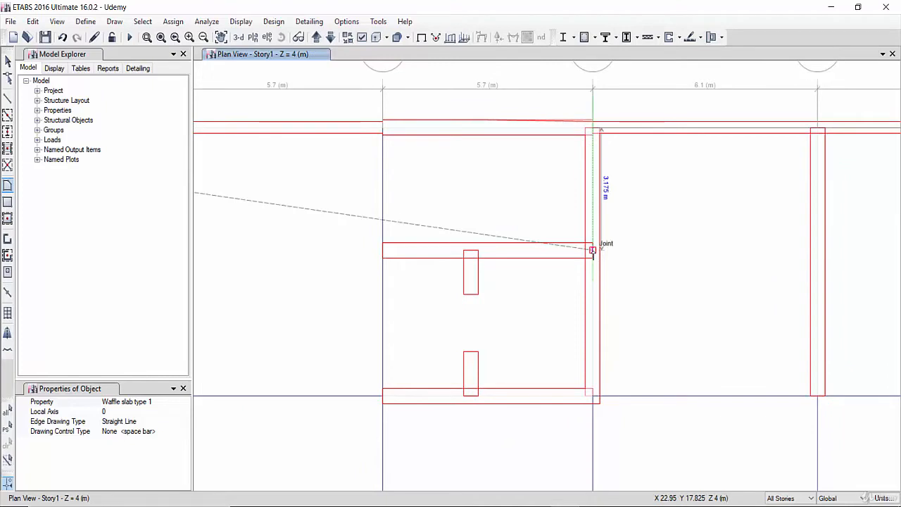
left_click(593, 395)
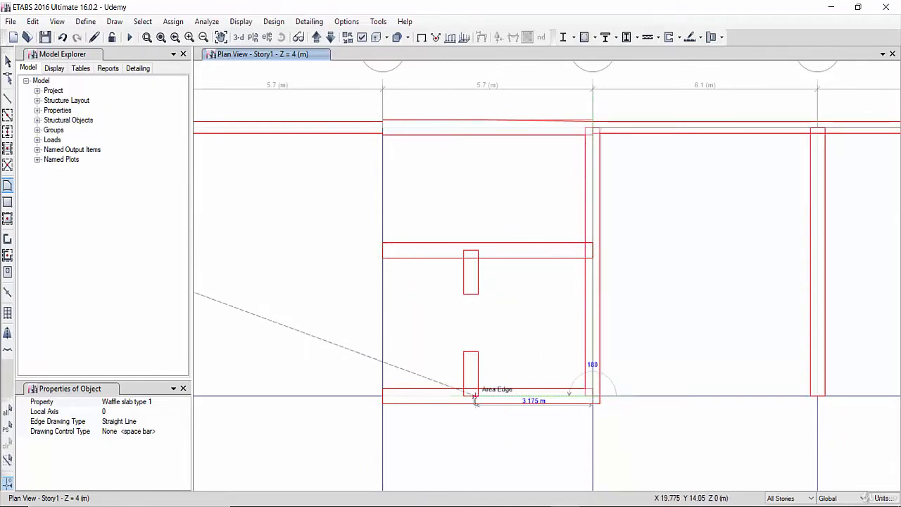
Step: Route the slab outline around the core opening through the two short walls' joints, the middle wall's end on grid D, and grid point D-4
left_click(471, 396)
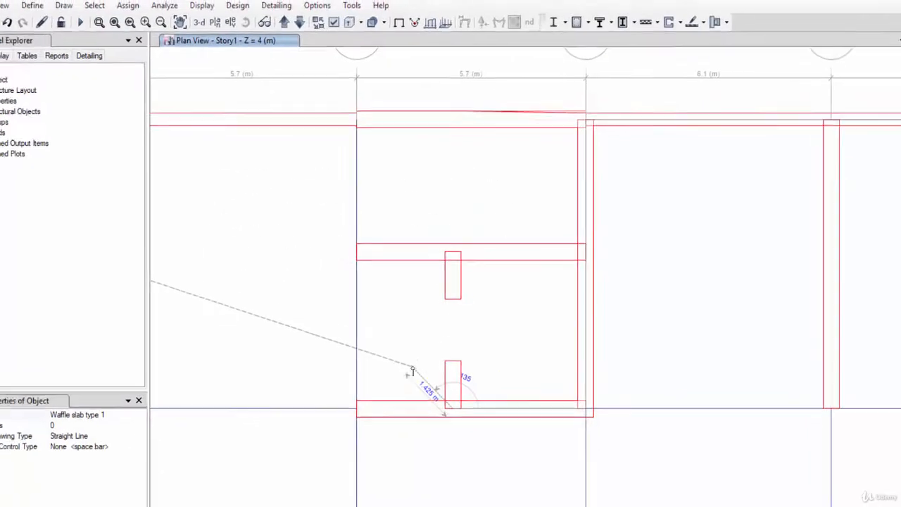
left_click(453, 252)
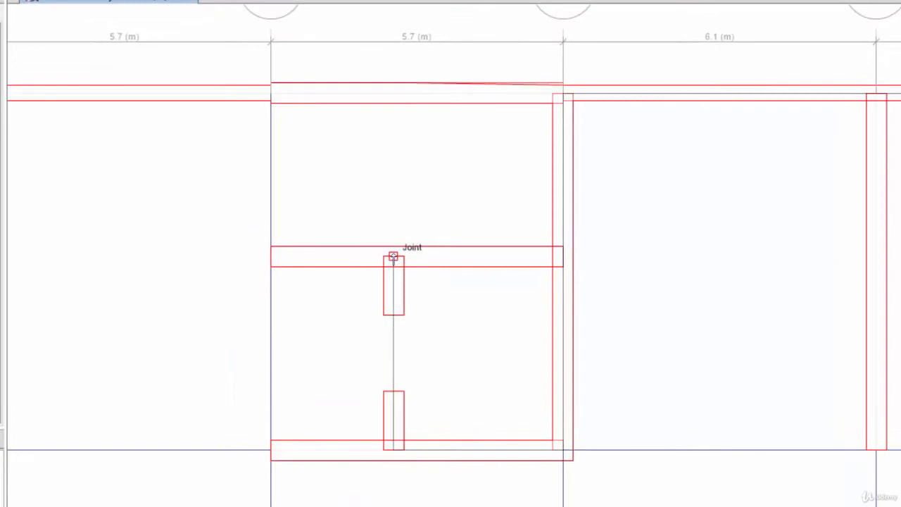
left_click(270, 258)
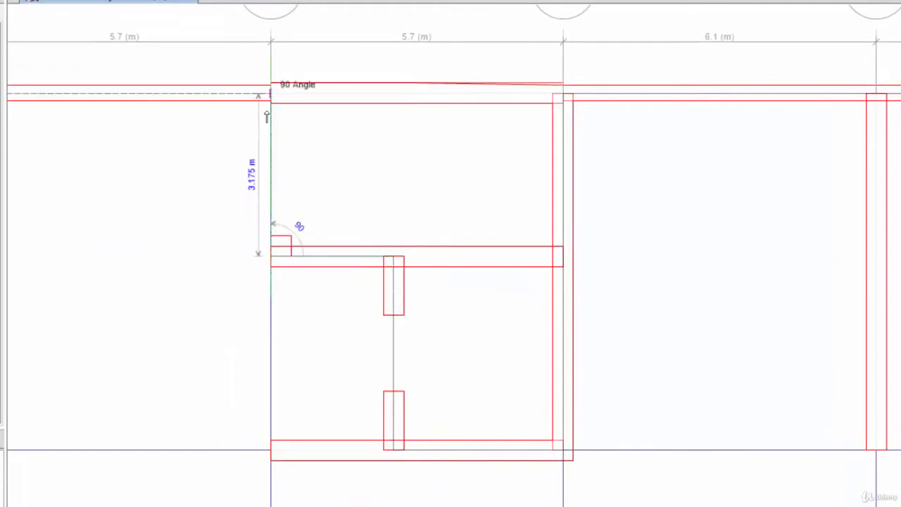
left_click(271, 94)
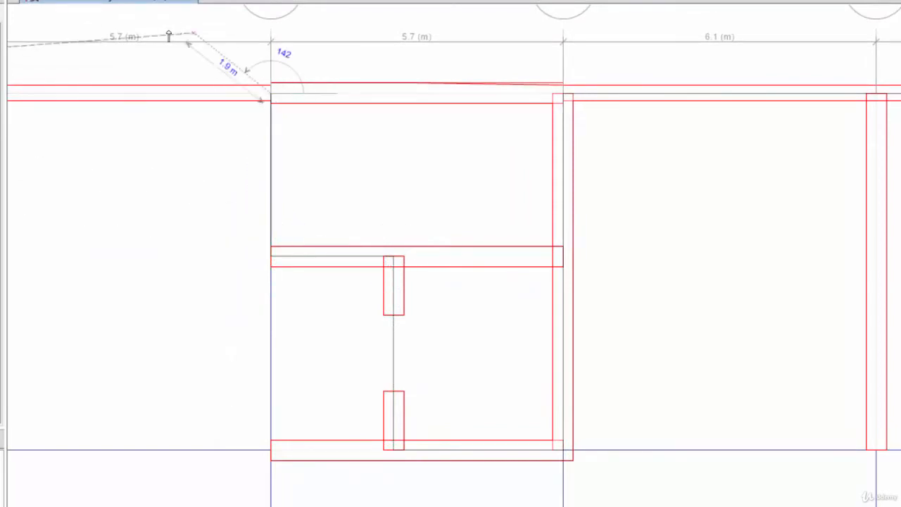
Step: Close the waffle slab outline at grid point A-4 and leave area drawing
middle_click_drag(18, 68, 722, 168)
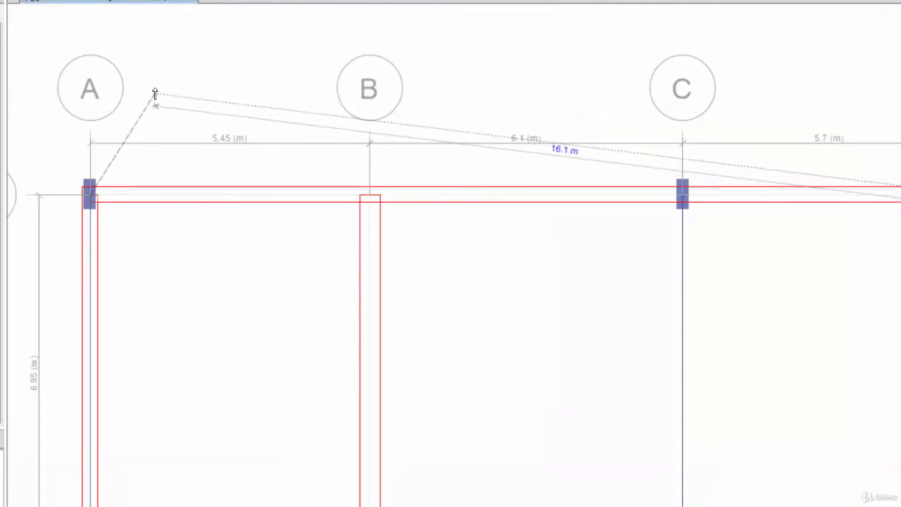
scroll(120, 168, "up", 3)
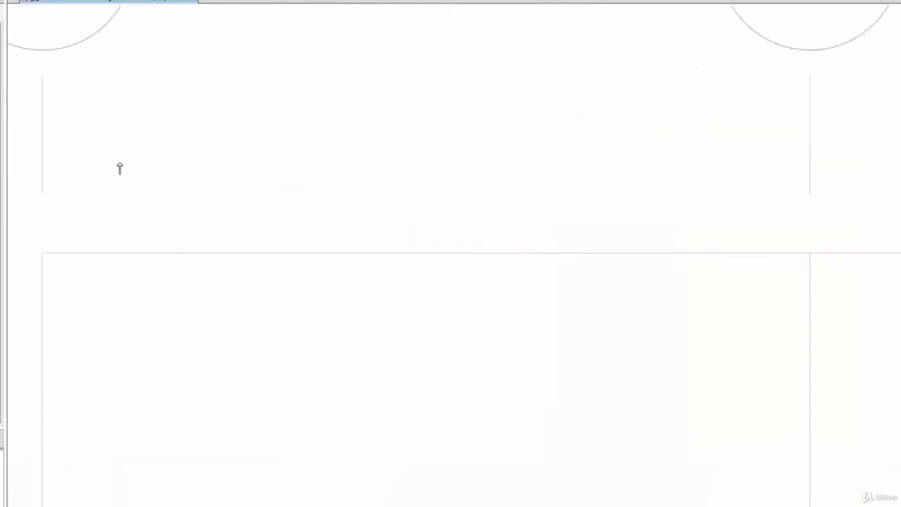
left_click(42, 254)
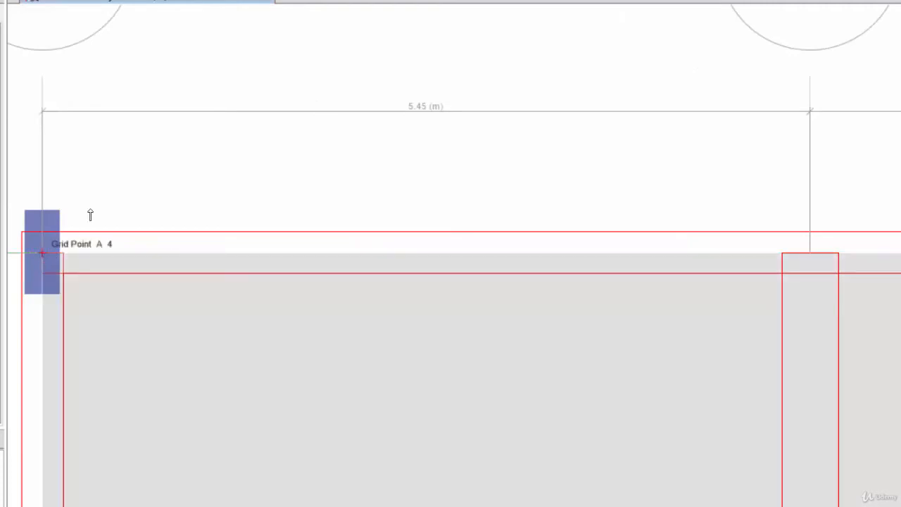
scroll(247, 155, "down", 5)
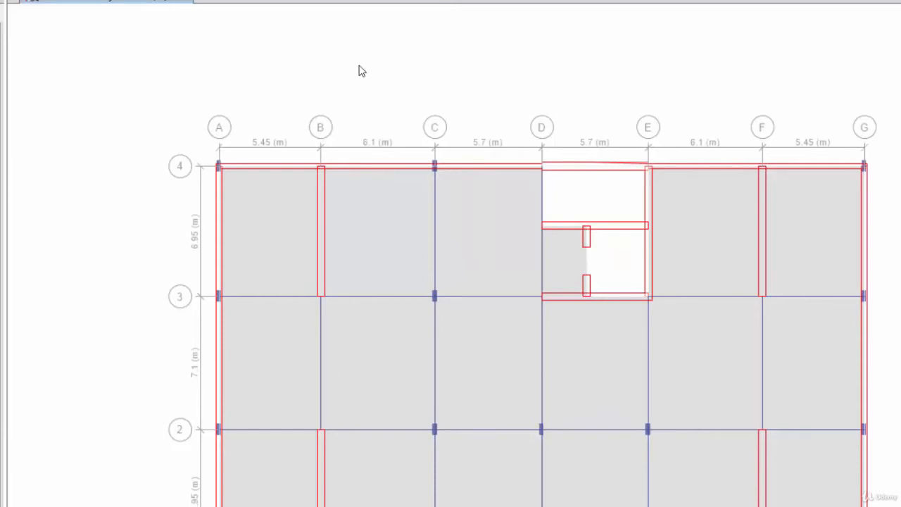
middle_click_drag(423, 121, 397, 82)
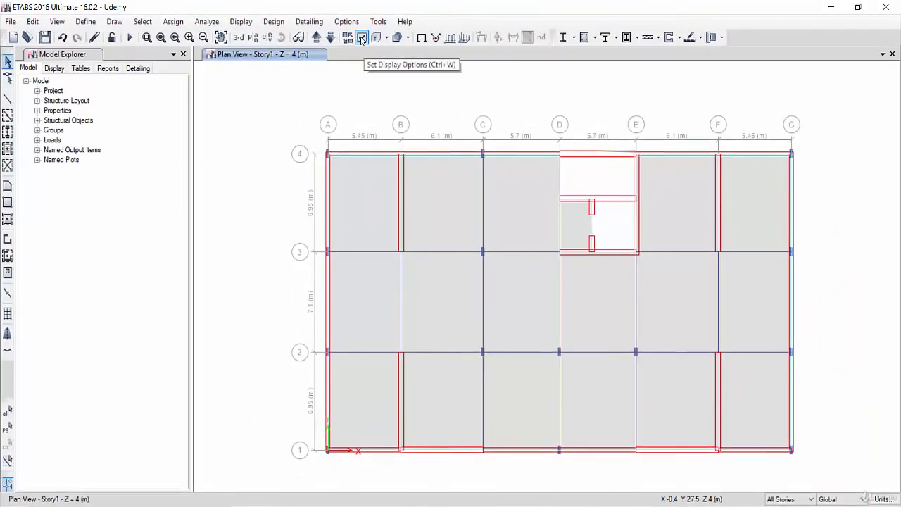
Step: Turn on the display of Slab Internal Ribs in the Story1 plan view
left_click(361, 39)
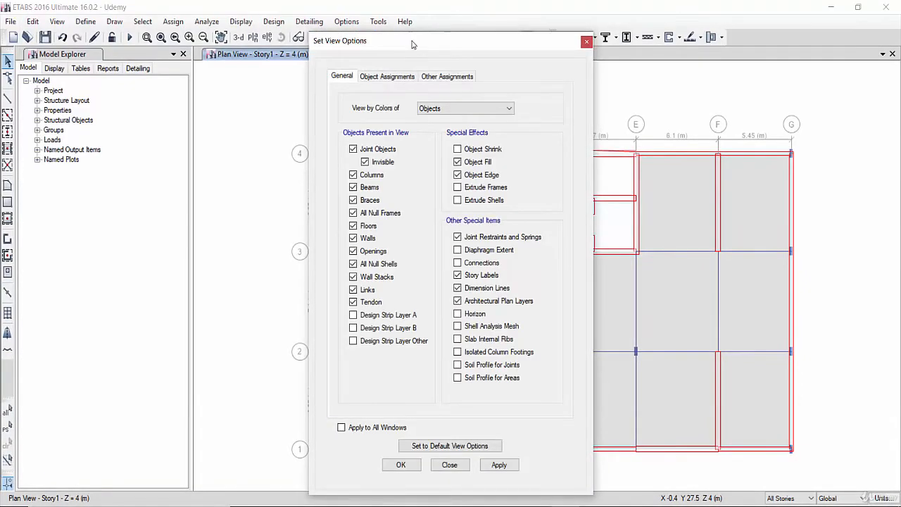
left_click_drag(411, 41, 217, 39)
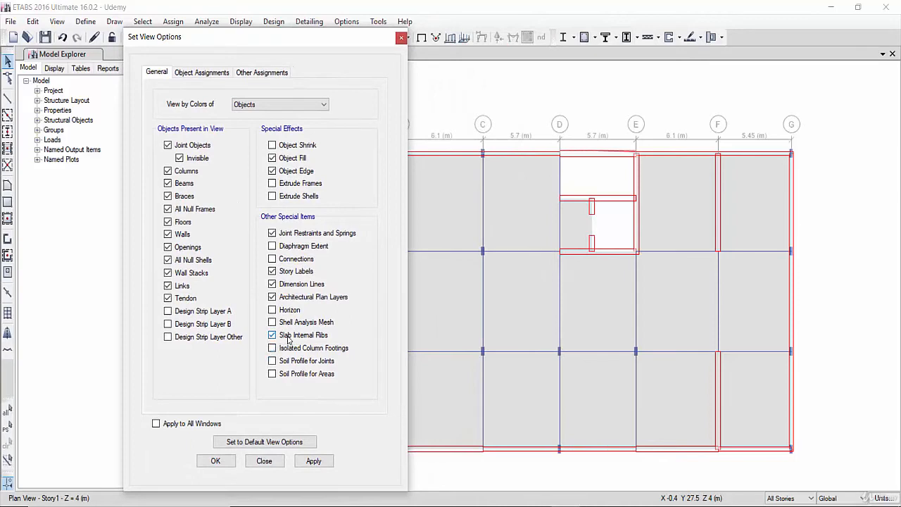
left_click(214, 461)
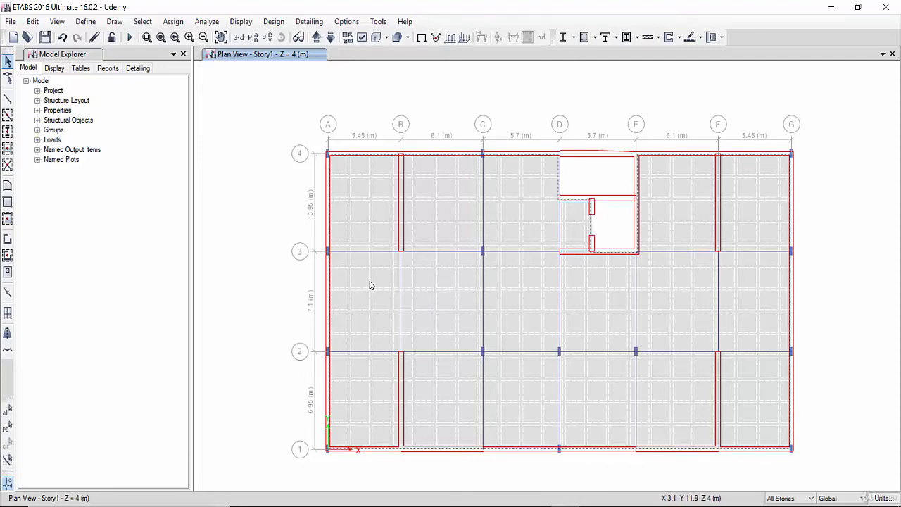
Step: Select the waffle slab across all stories to check it, clear the selection, and restrict editing to One Story
key("ctrl+a")
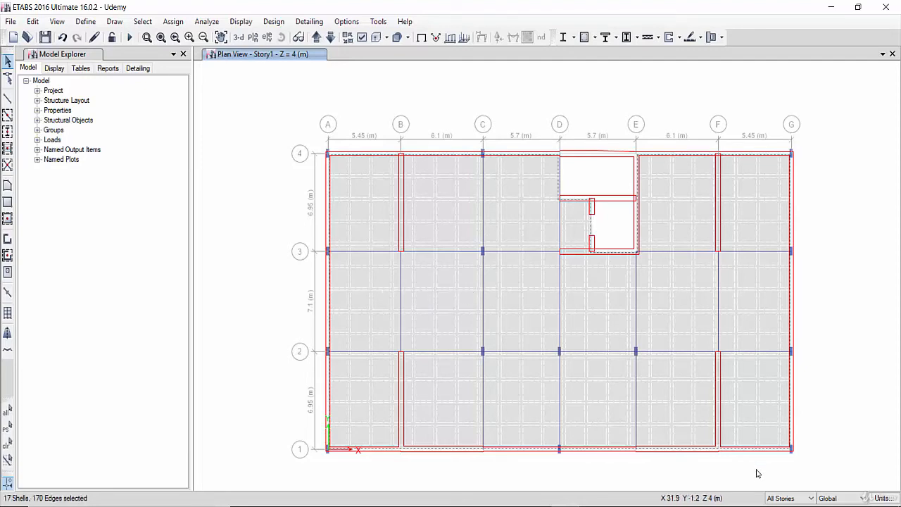
key("ctrl+q")
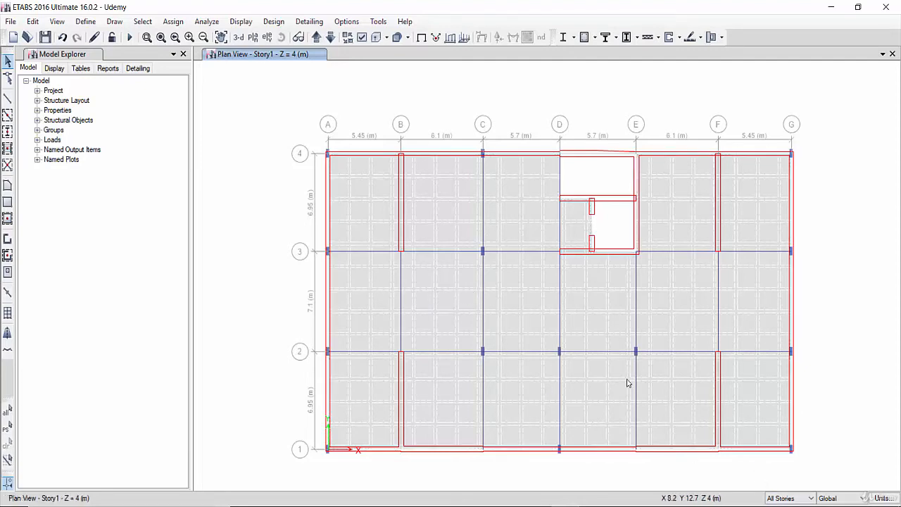
left_click(778, 499)
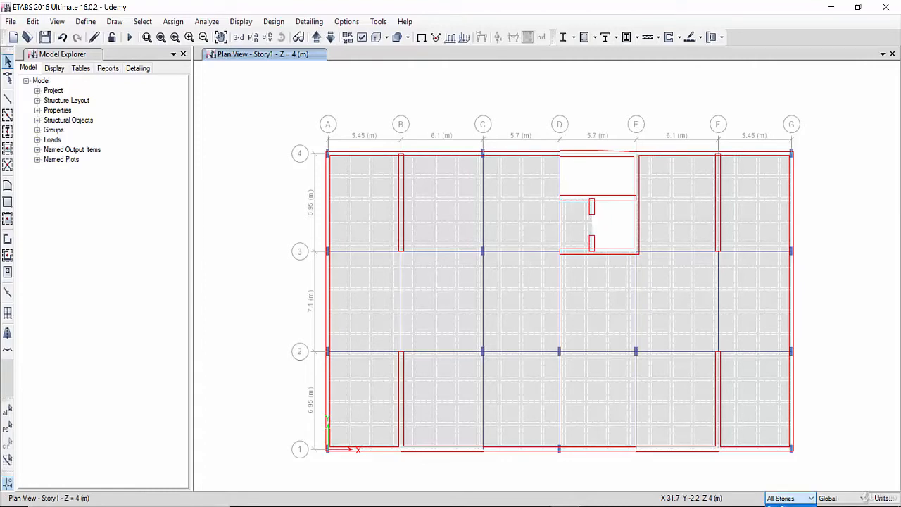
left_click(775, 505)
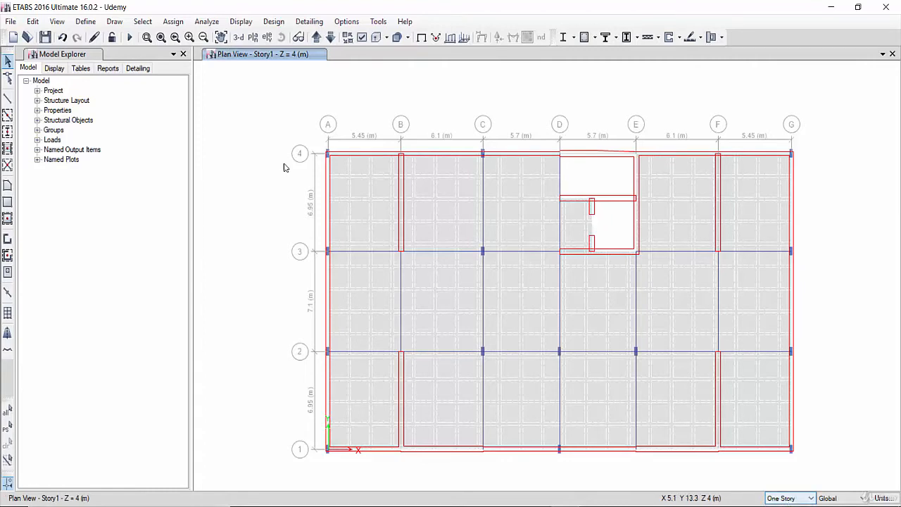
Step: Change the section property of the Story2 slab to Waffle slab type 2 and inspect its rib pattern
left_click(316, 37)
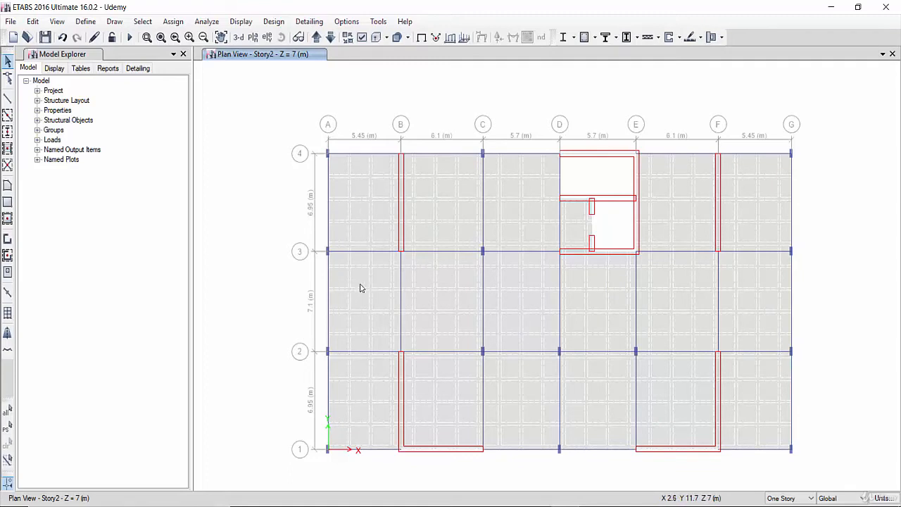
left_click(357, 191)
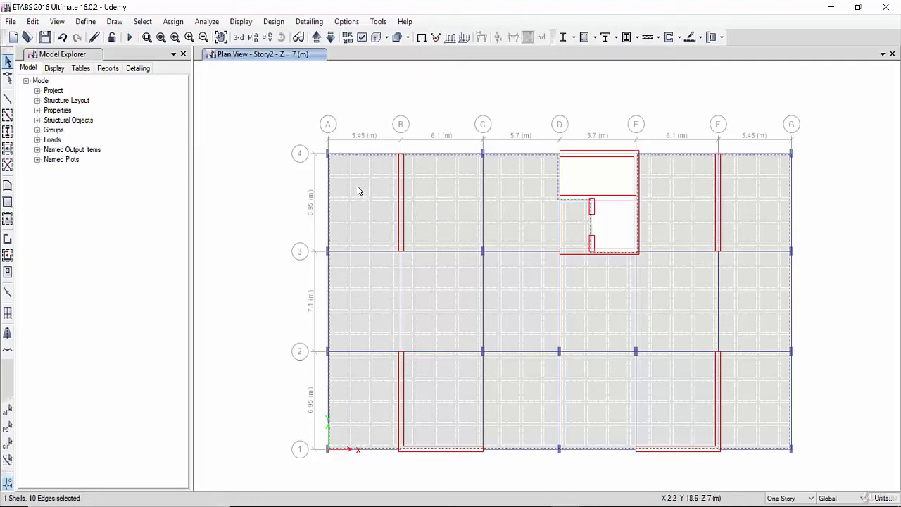
right_click(357, 191)
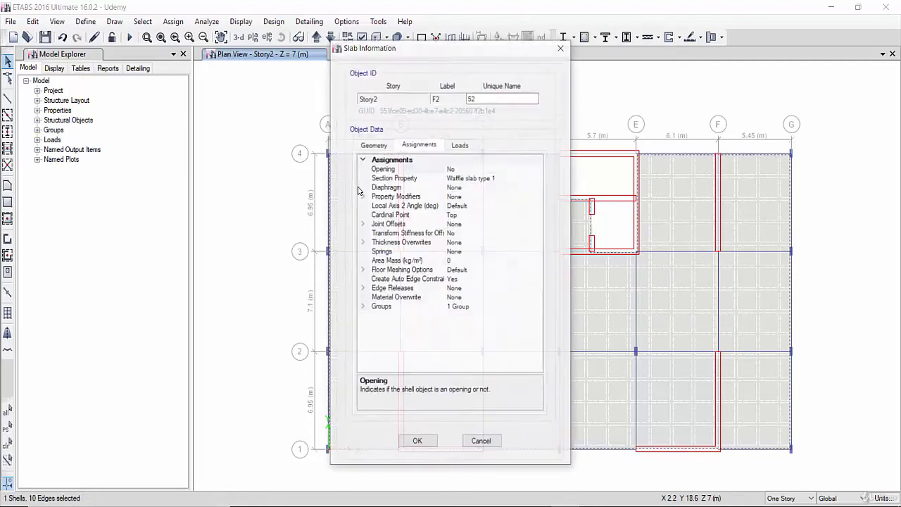
left_click(493, 180)
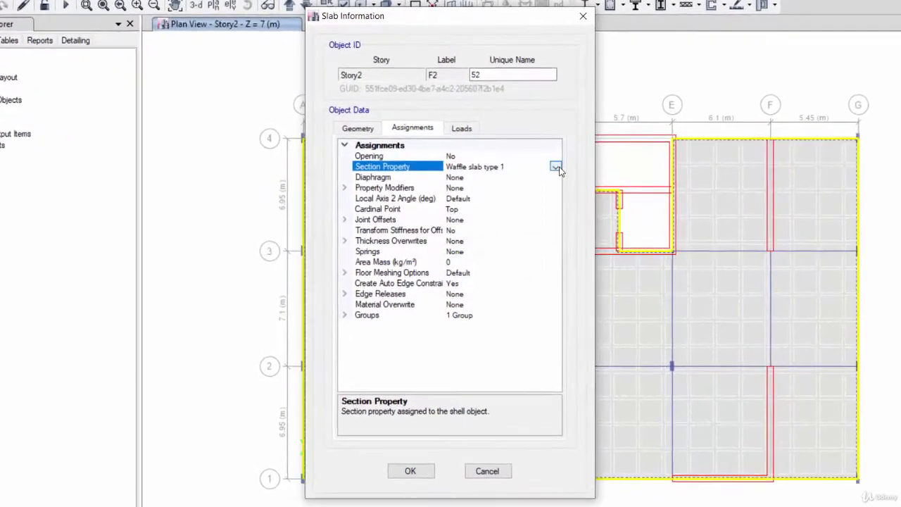
left_click(557, 167)
left_click(504, 226)
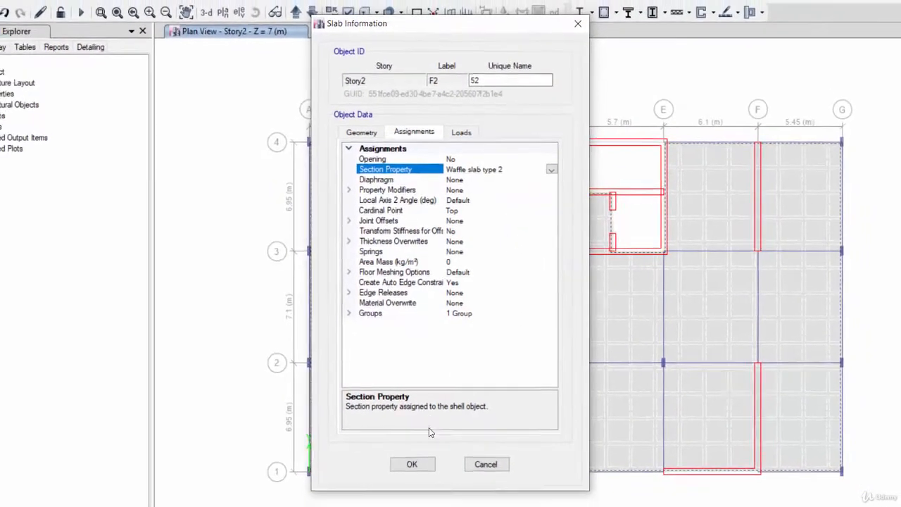
left_click(412, 464)
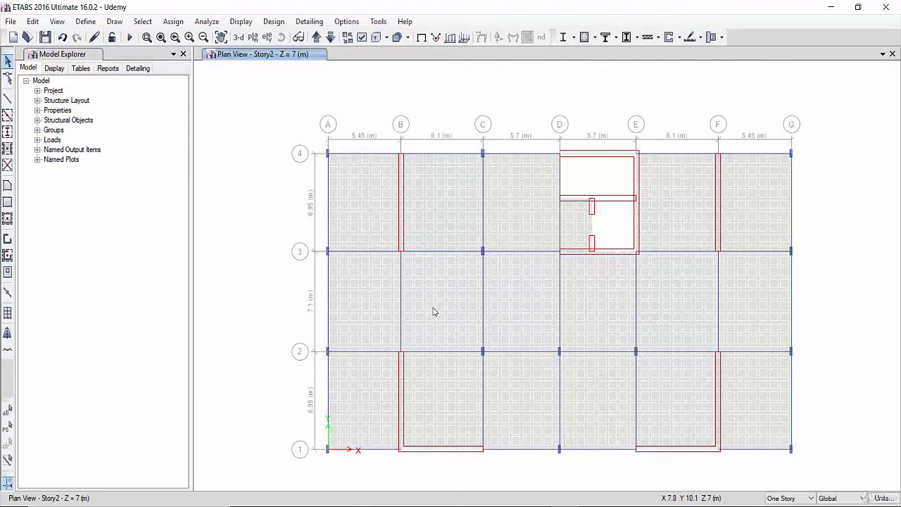
scroll(433, 312, "up", 3)
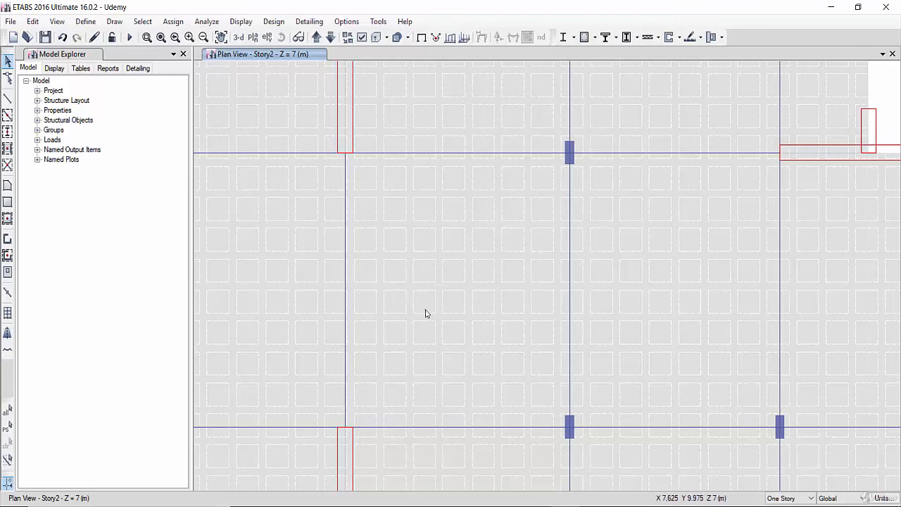
scroll(444, 267, "down", 3)
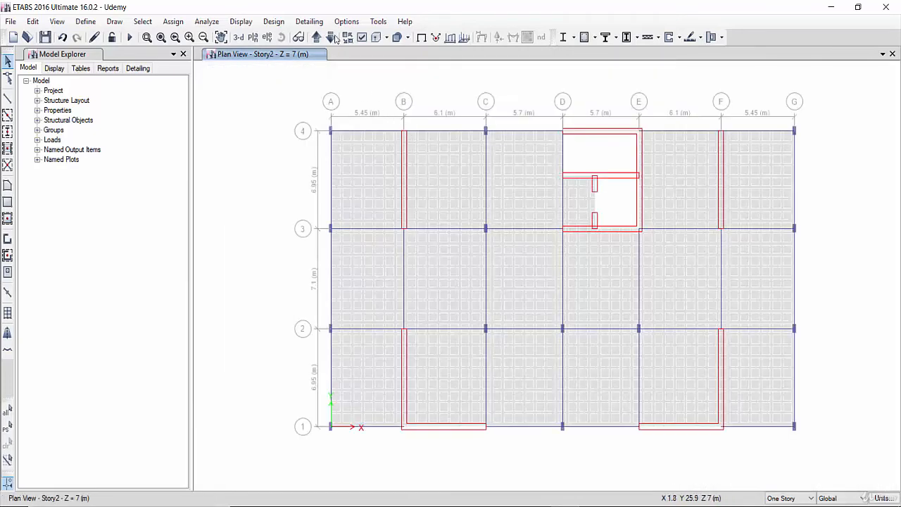
Step: Assign the Ribbed Slab section property to the Story3 slab and inspect its ribs in plan
left_click(316, 37)
left_click(433, 187)
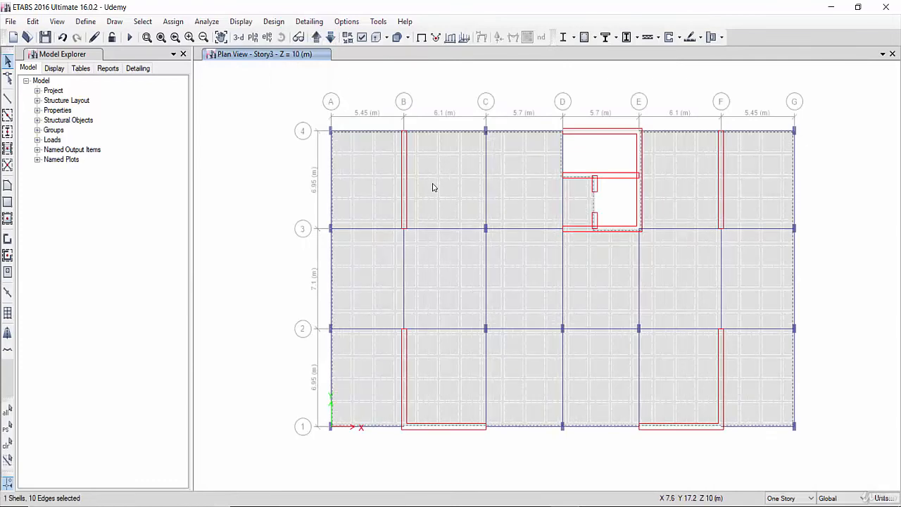
right_click(436, 182)
left_click(451, 178)
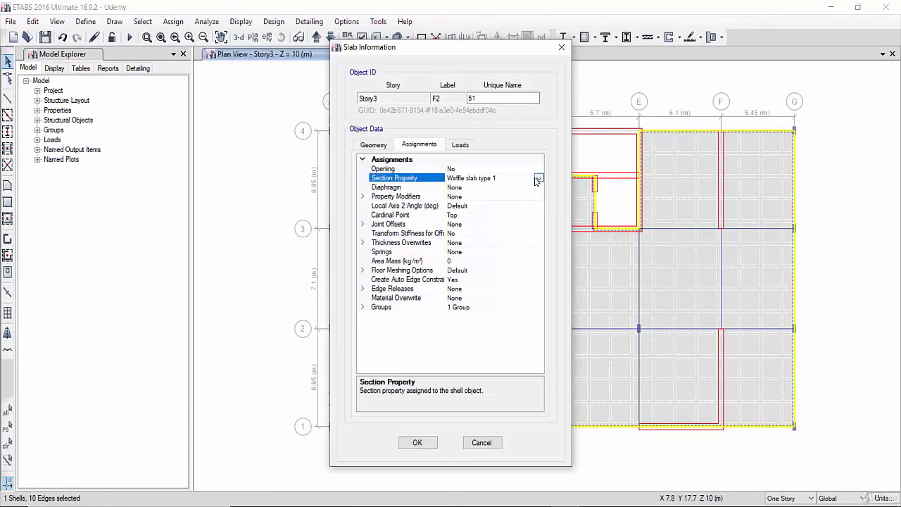
left_click(538, 179)
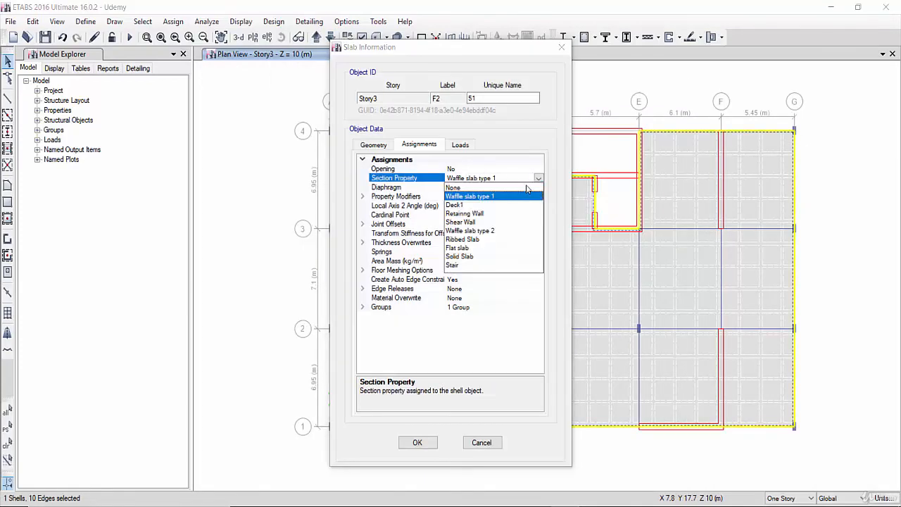
left_click(461, 238)
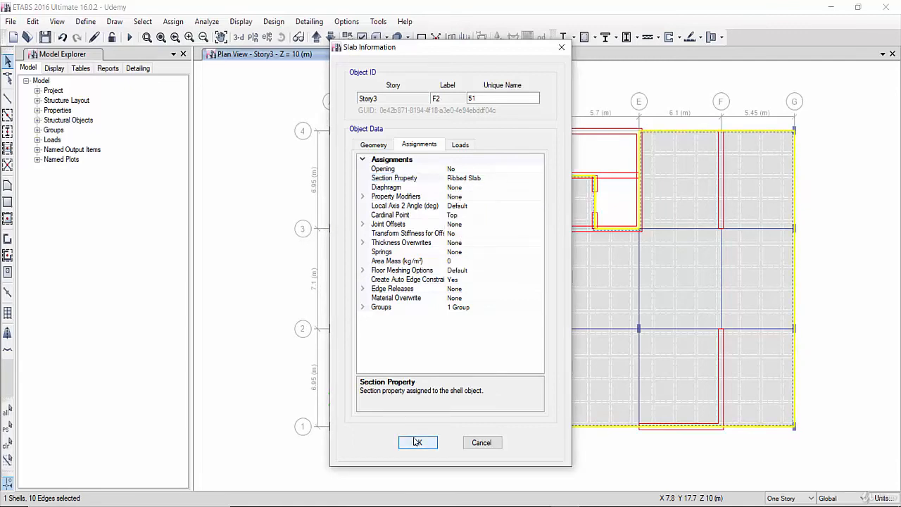
left_click(416, 442)
key("Escape")
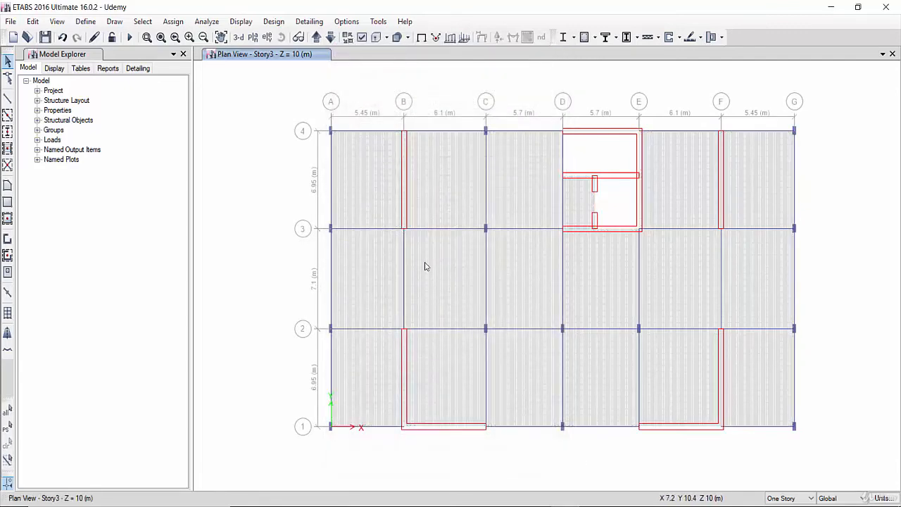
scroll(440, 287, "up", 3)
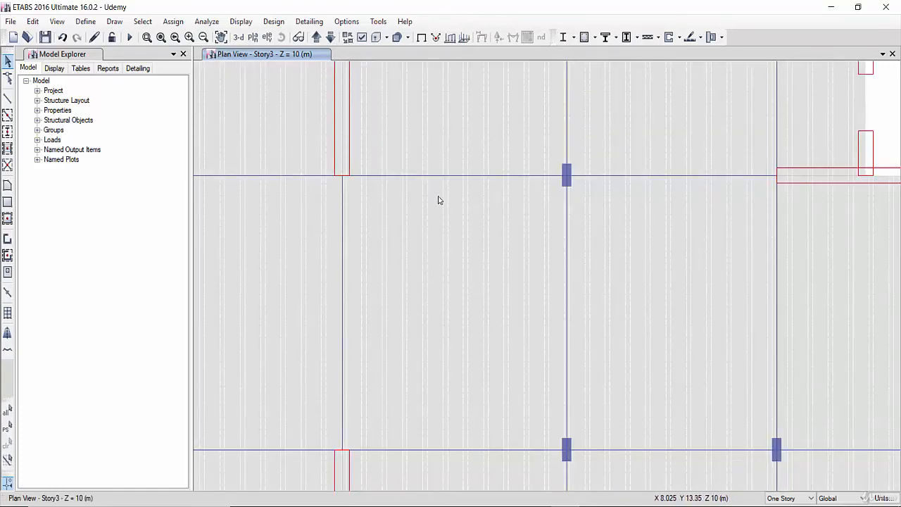
scroll(435, 212, "down", 4)
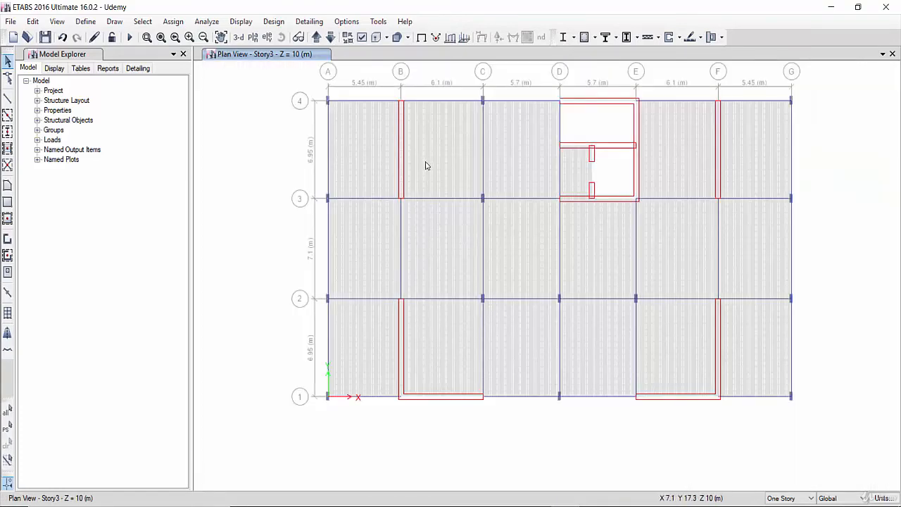
Step: Set the Story4 slab's section property to Flat slab
left_click(284, 4)
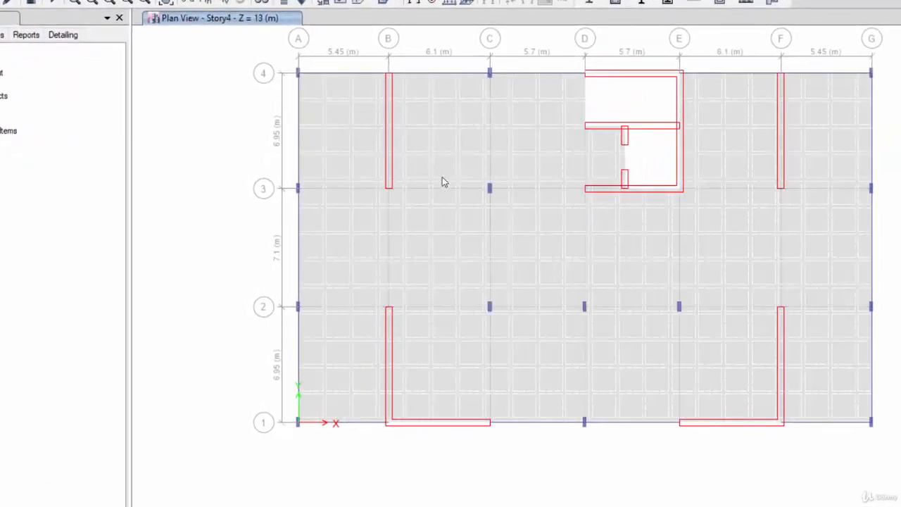
right_click(445, 184)
left_click(467, 168)
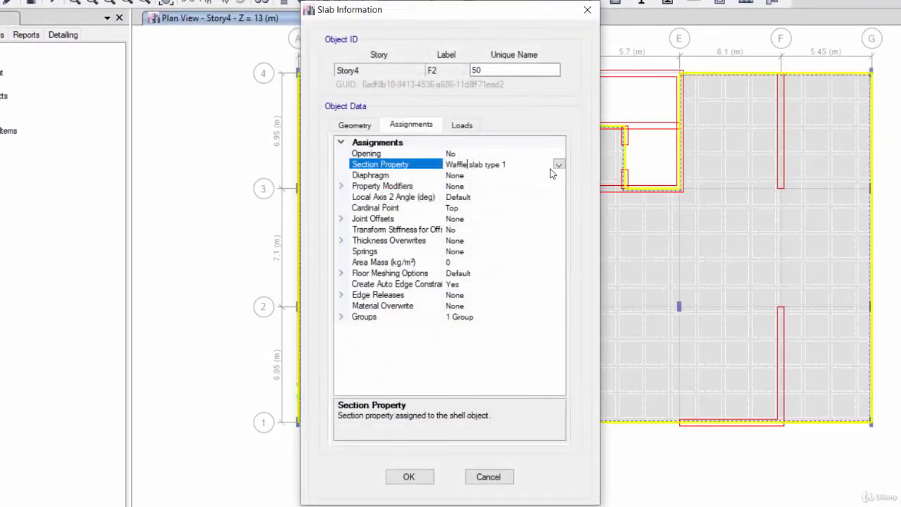
left_click(557, 164)
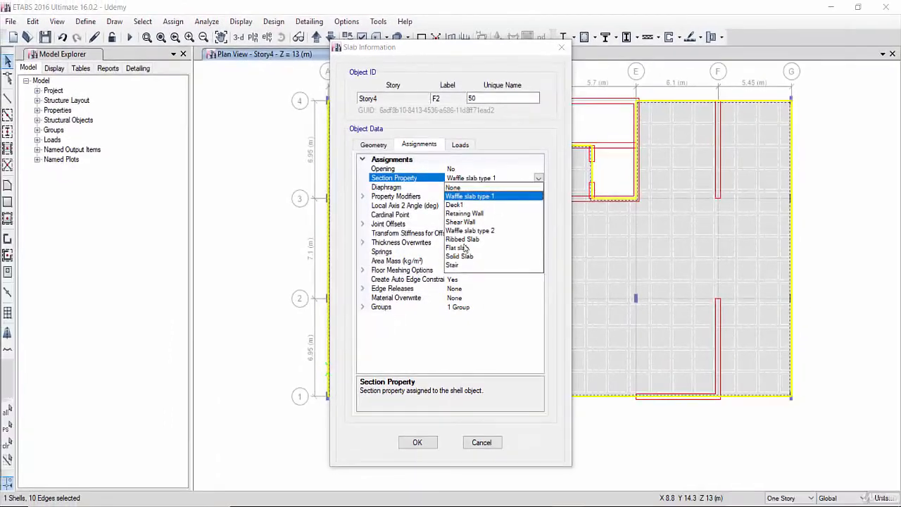
left_click(459, 247)
left_click(416, 442)
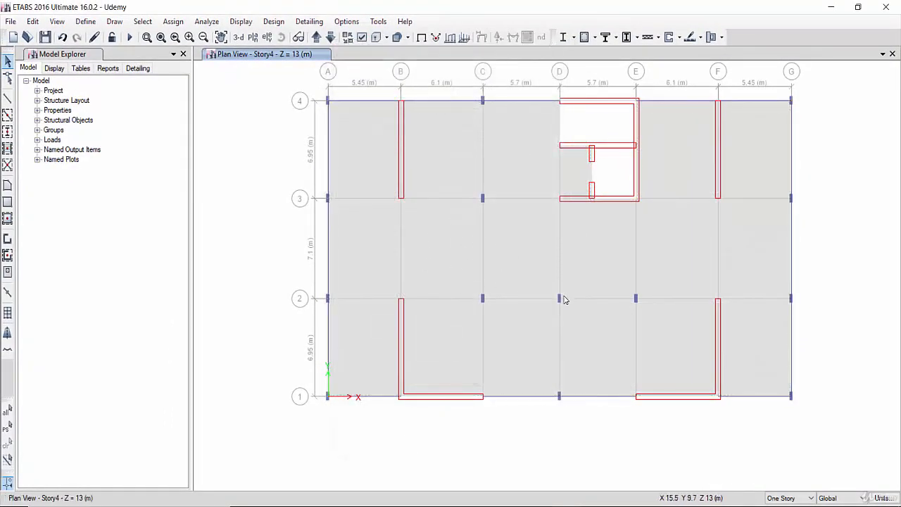
Step: Show the Story5 plan, apply selection to All Stories, and select the floor slab on every story
left_click(316, 37)
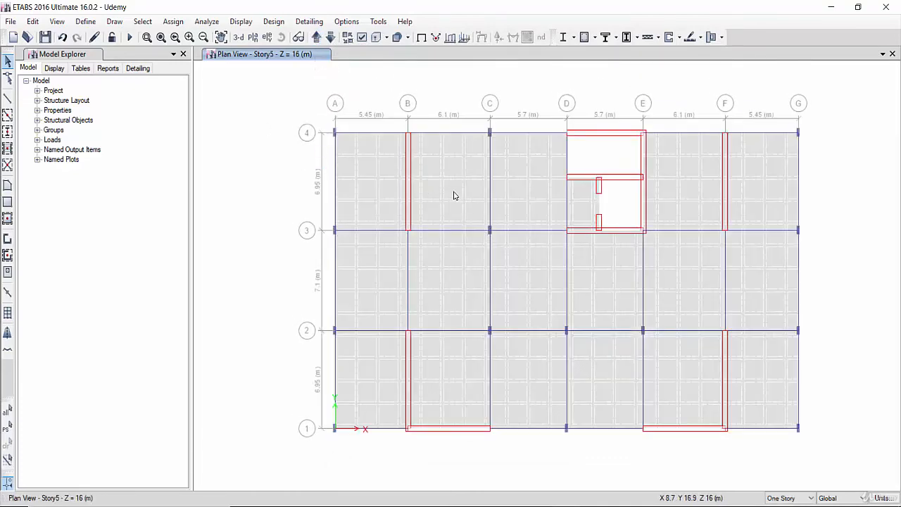
left_click(788, 499)
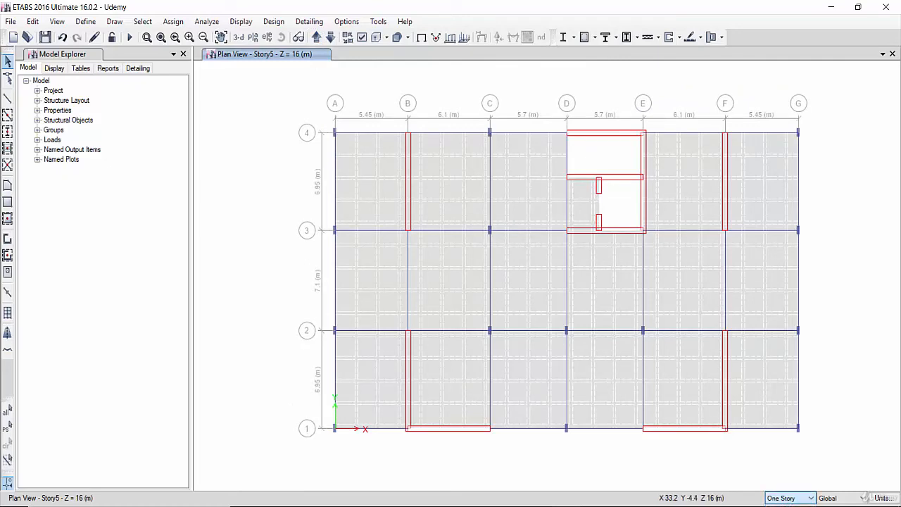
left_click(782, 505)
left_click(445, 254)
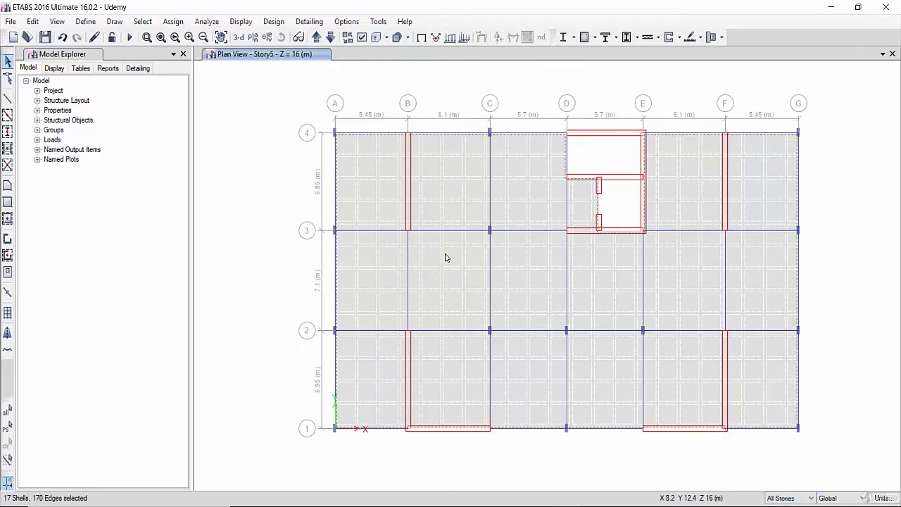
Step: Restrict selection to One Story, deselect the slabs of Story4, Story3, Story2 and Story1, and return to the Story5 plan
left_click(330, 37)
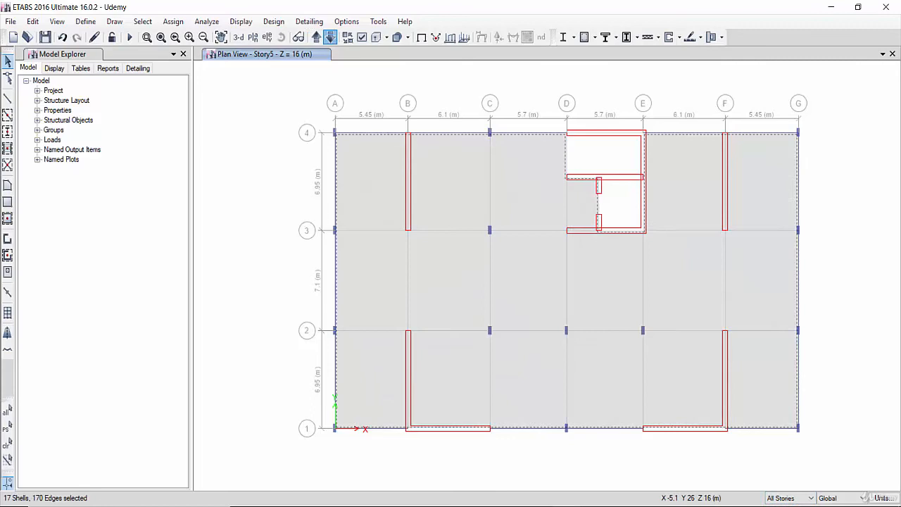
left_click(795, 500)
left_click(790, 506)
left_click(439, 275)
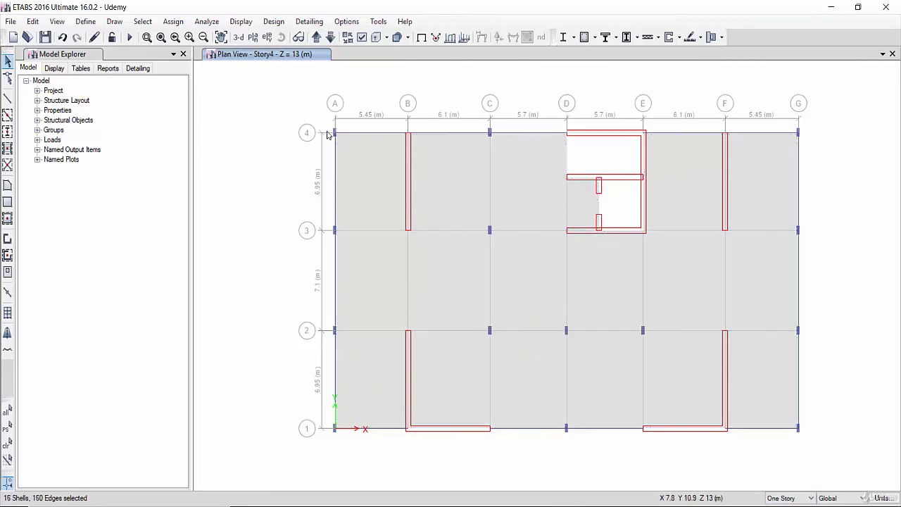
left_click(330, 36)
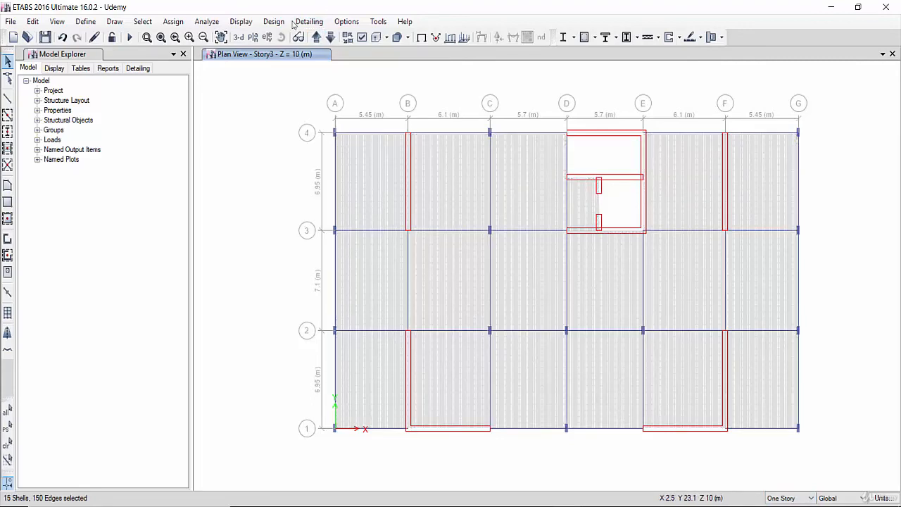
left_click(330, 37)
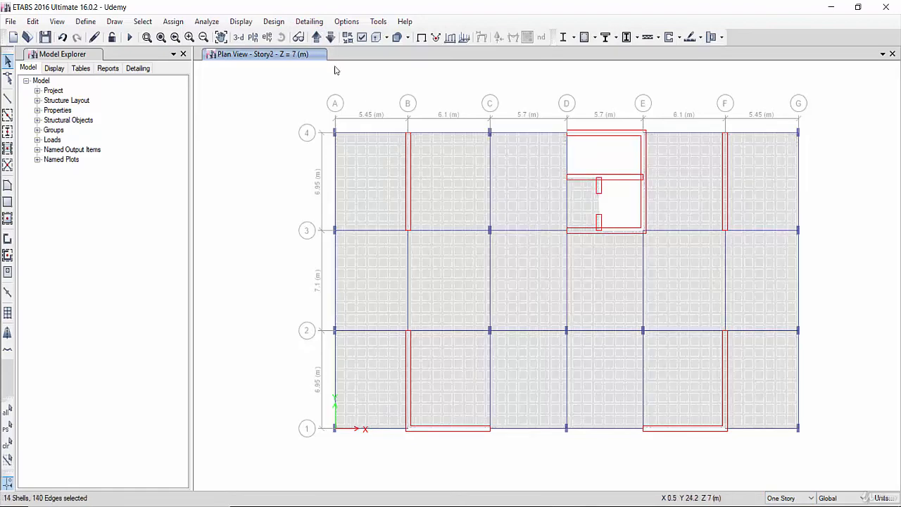
left_click(330, 37)
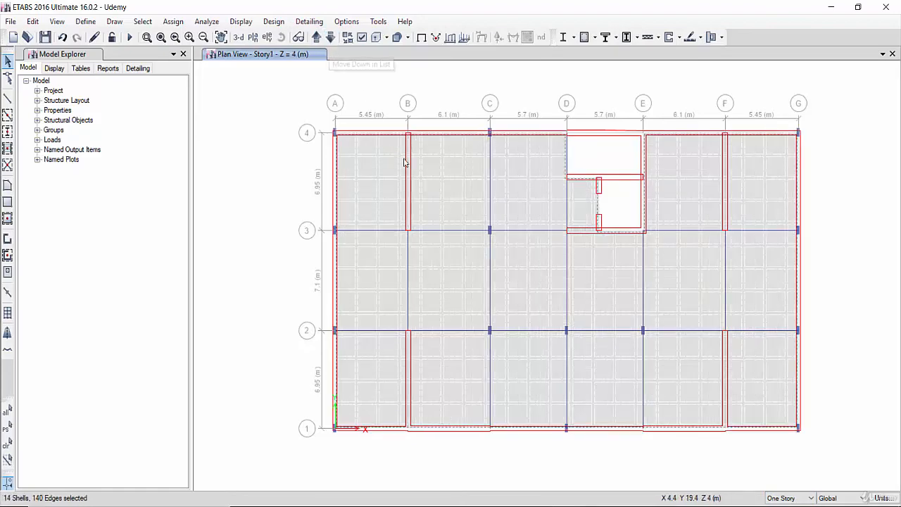
left_click(316, 37)
left_click(316, 37)
left_click(316, 37)
left_click(316, 37)
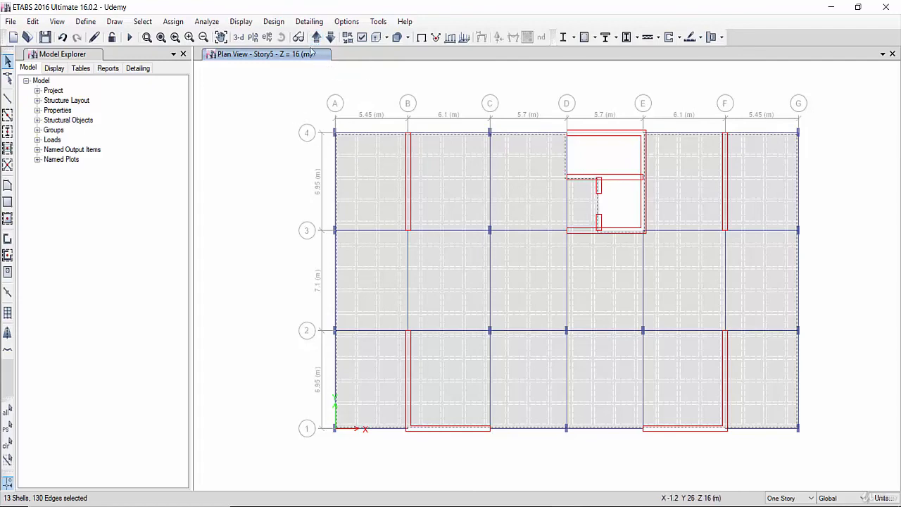
Step: Switch to the 3-D view and assign the Solid Slab section to the selected slabs of the upper stories
left_click(239, 37)
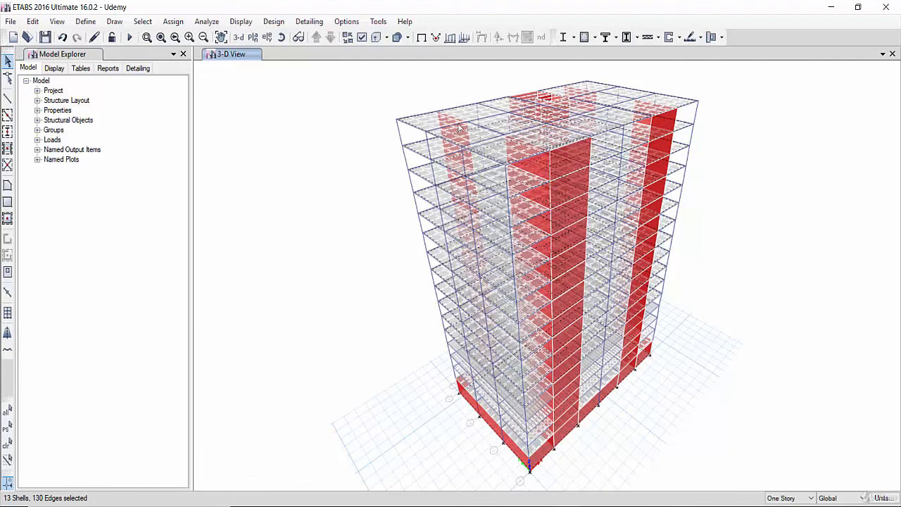
left_click(174, 21)
mouse_move(186, 70)
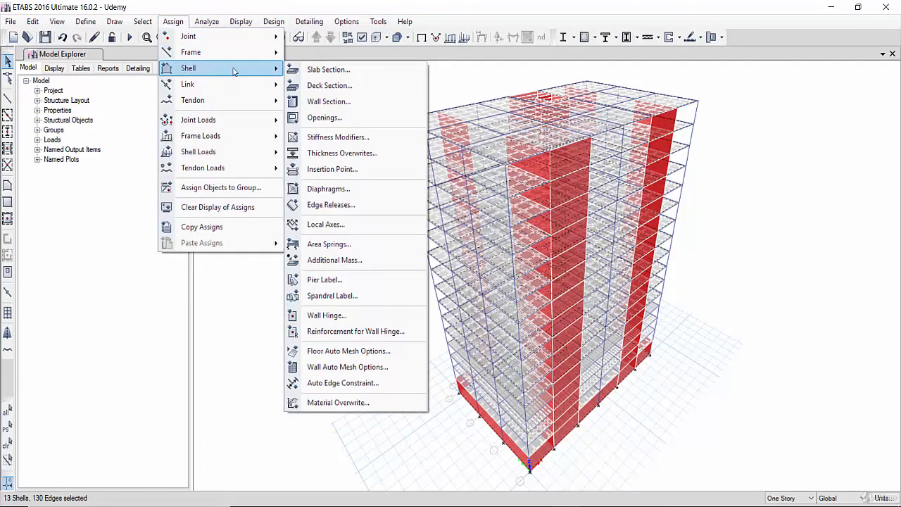
left_click(352, 69)
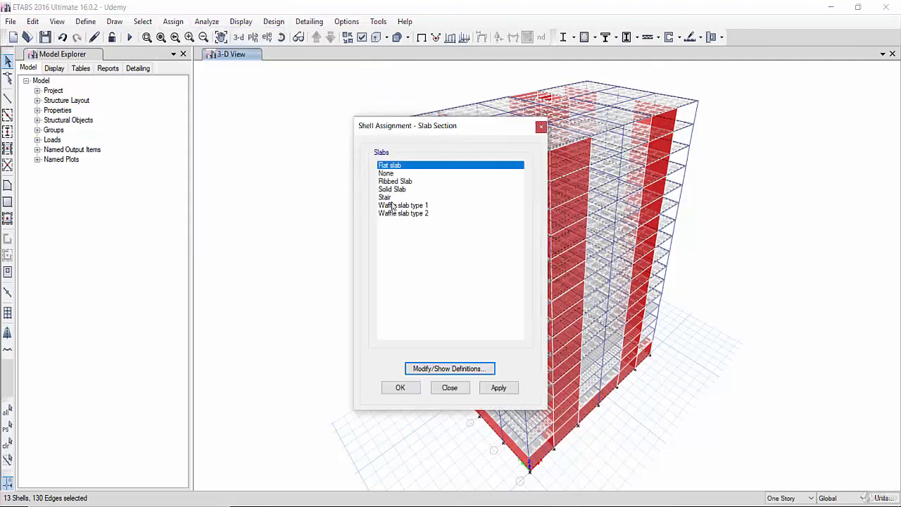
left_click(396, 190)
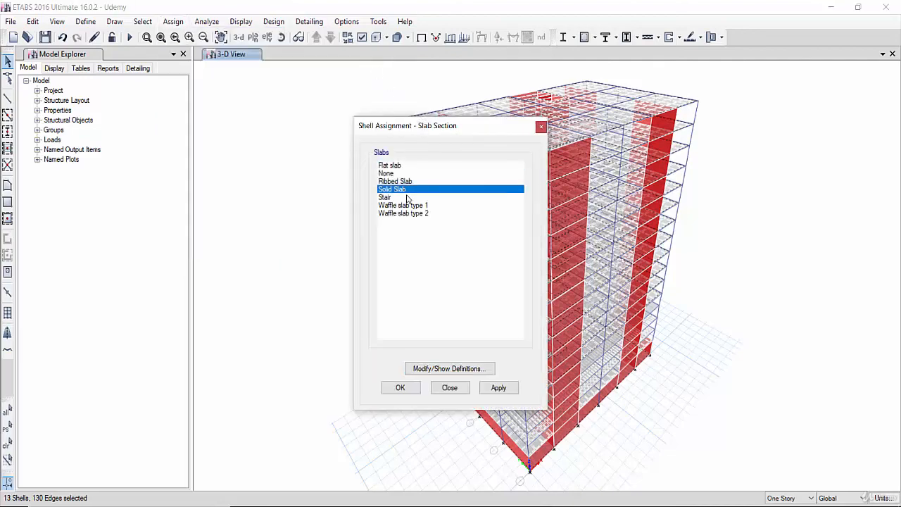
left_click(401, 388)
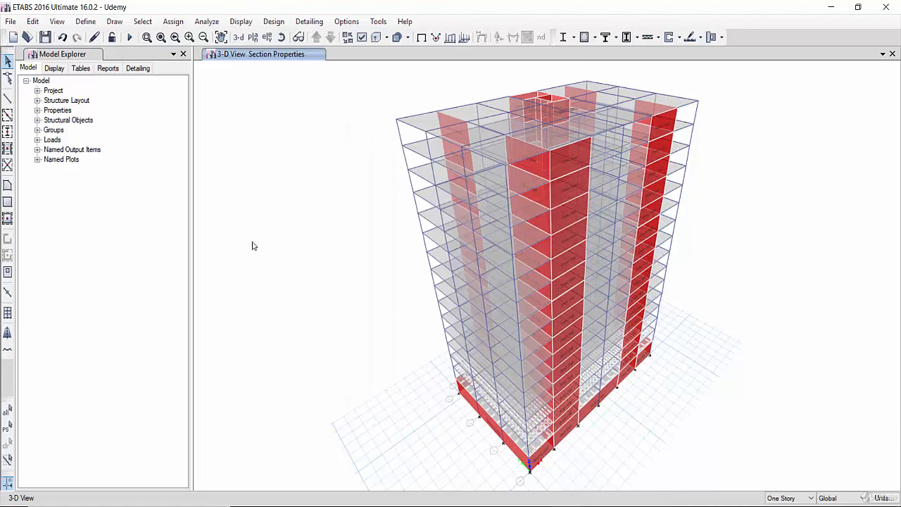